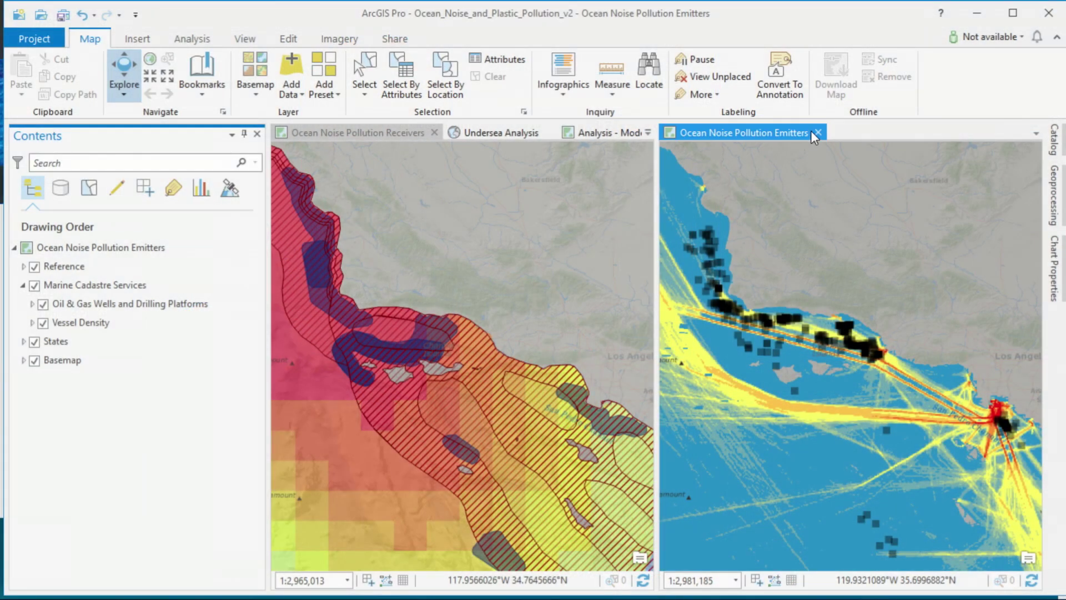
# - Close the Ocean Noise Pollution Emitters and Receivers maps, then switch to the browser
pyautogui.click(818, 132)
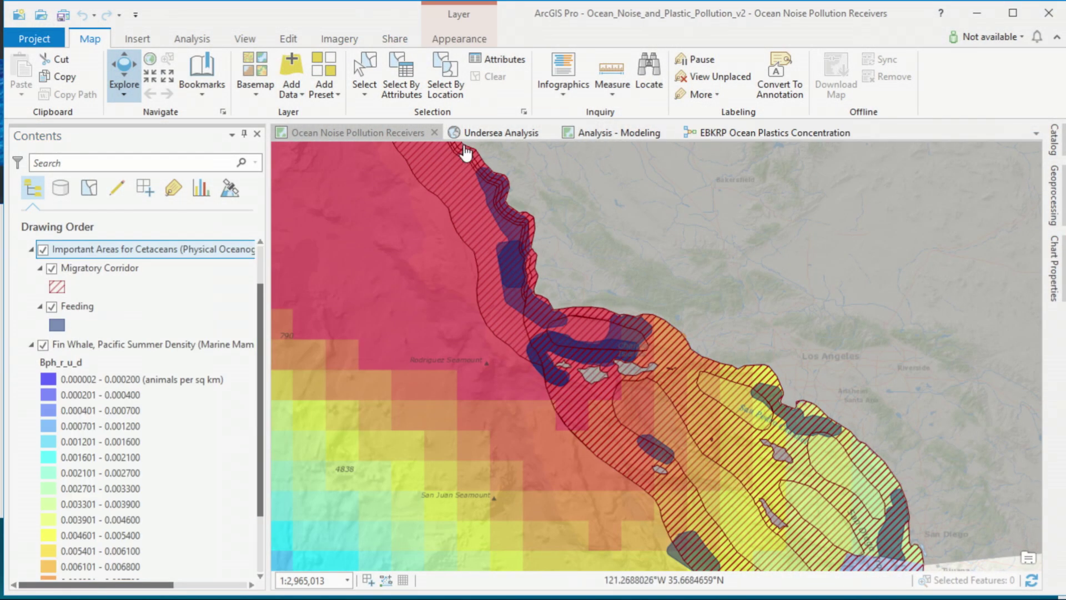
pyautogui.click(434, 133)
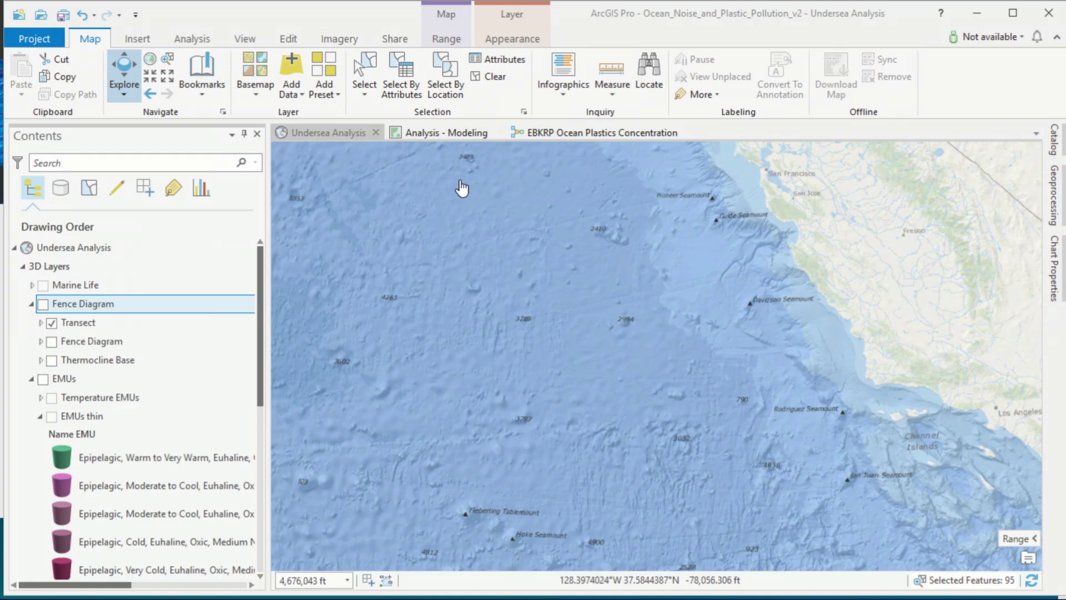
pyautogui.hotkey('alt', 'Tab')
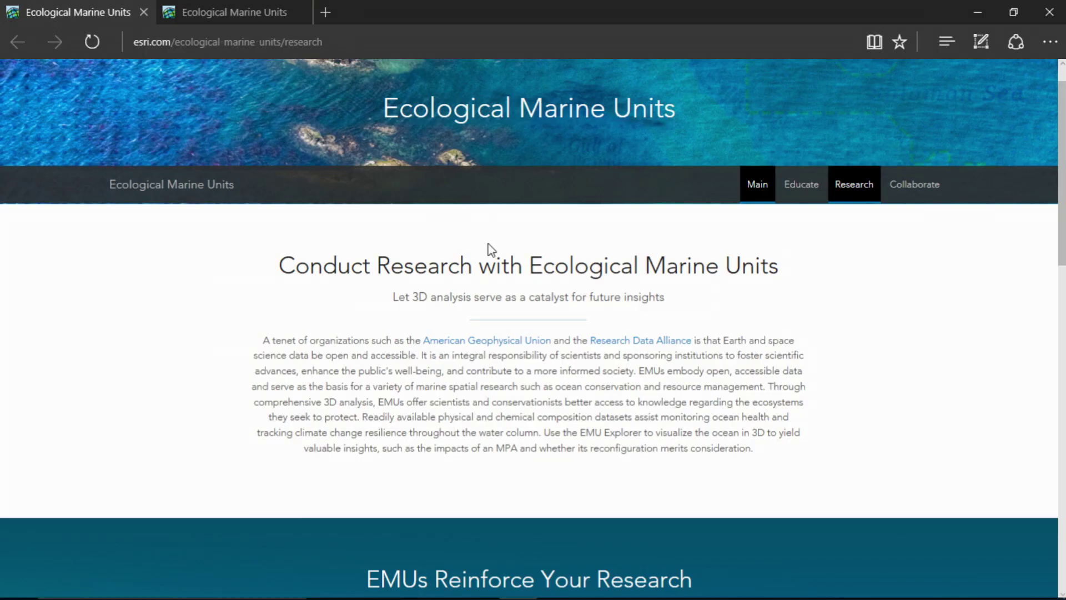
# - View the Ecological Marine Units main page in Edge, then minimize the browser
pyautogui.click(248, 12)
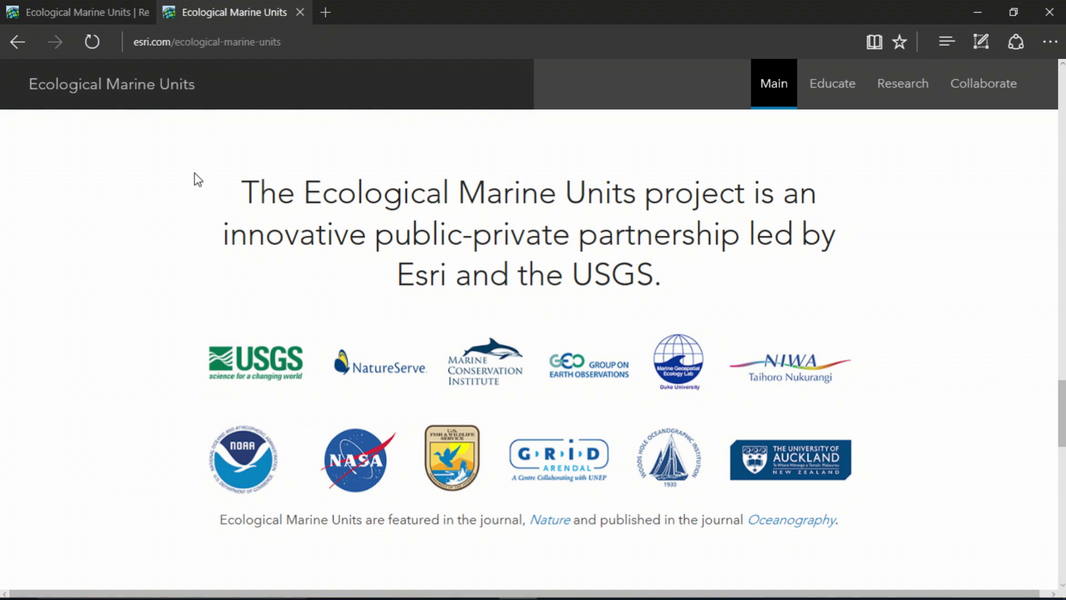
pyautogui.click(979, 15)
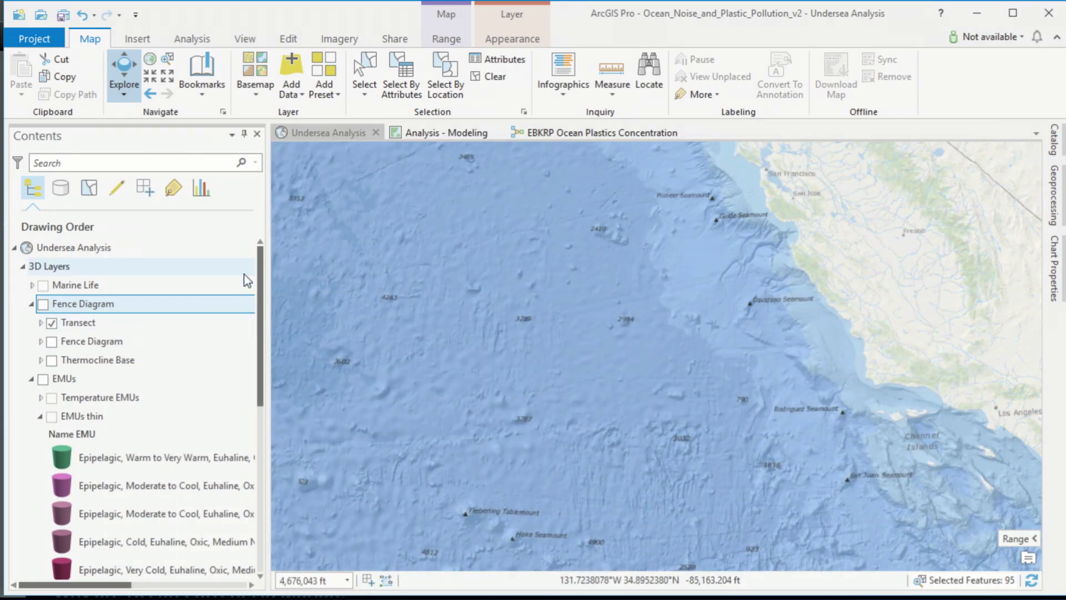
# - Turn on the EMUs layer and fly via the Study Area bookmark to Fence Diagram
pyautogui.click(42, 379)
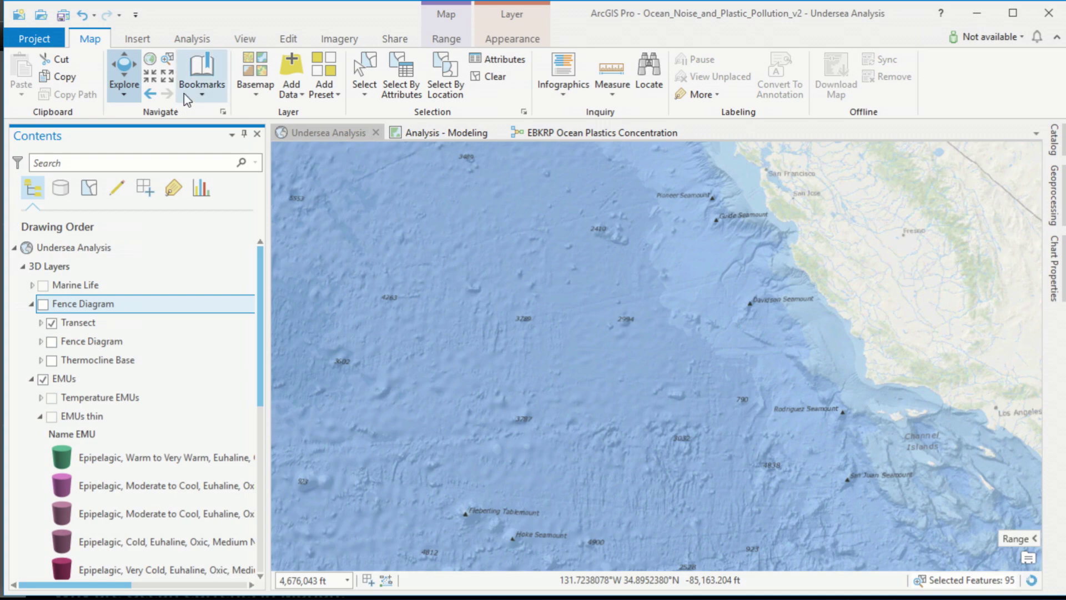
pyautogui.click(197, 83)
pyautogui.click(239, 161)
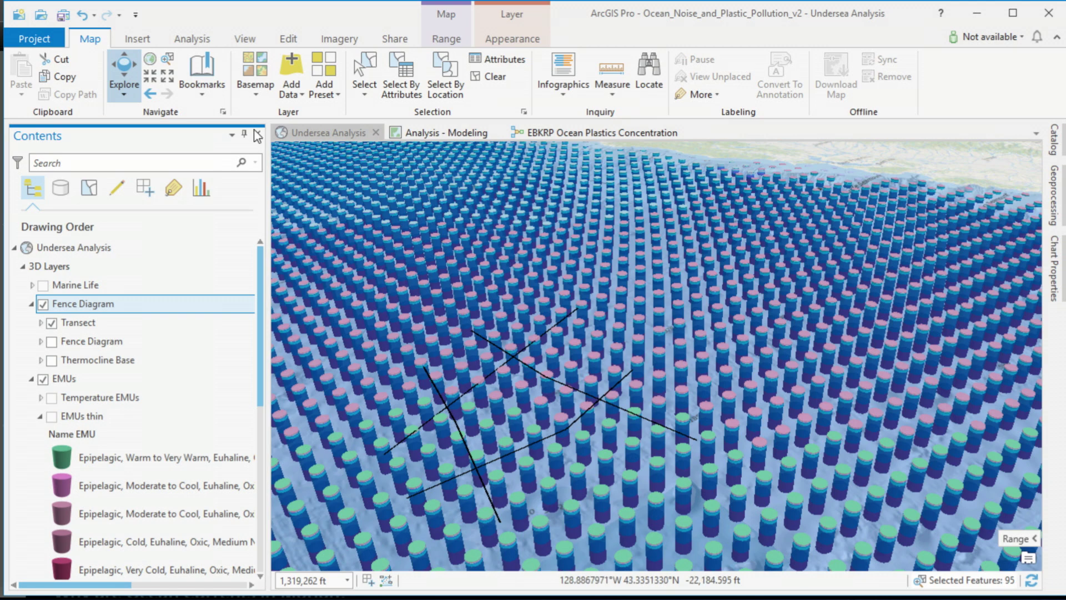
pyautogui.click(195, 82)
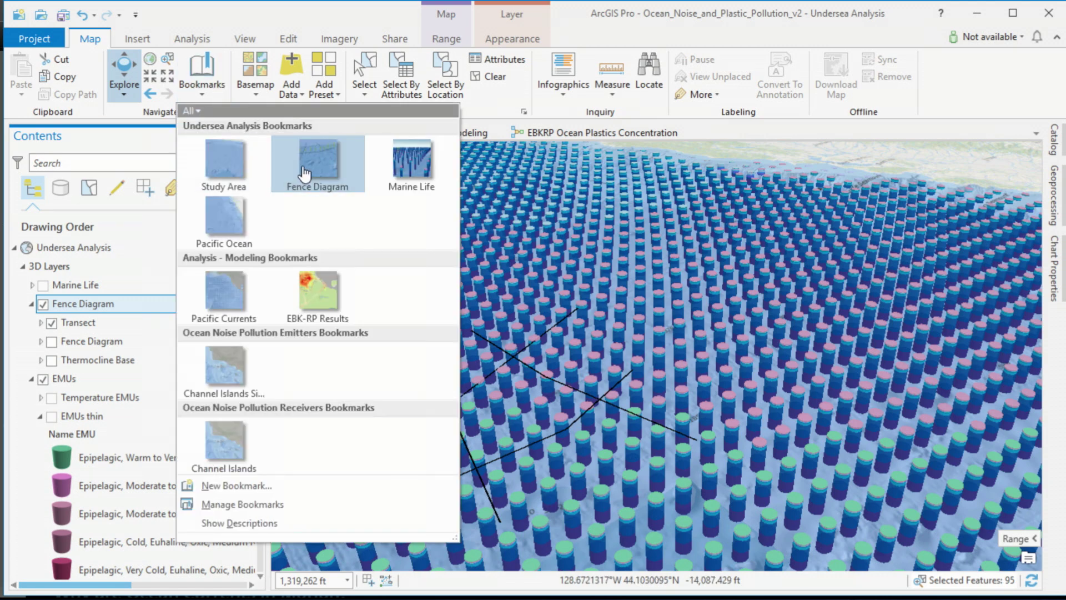
pyautogui.click(287, 163)
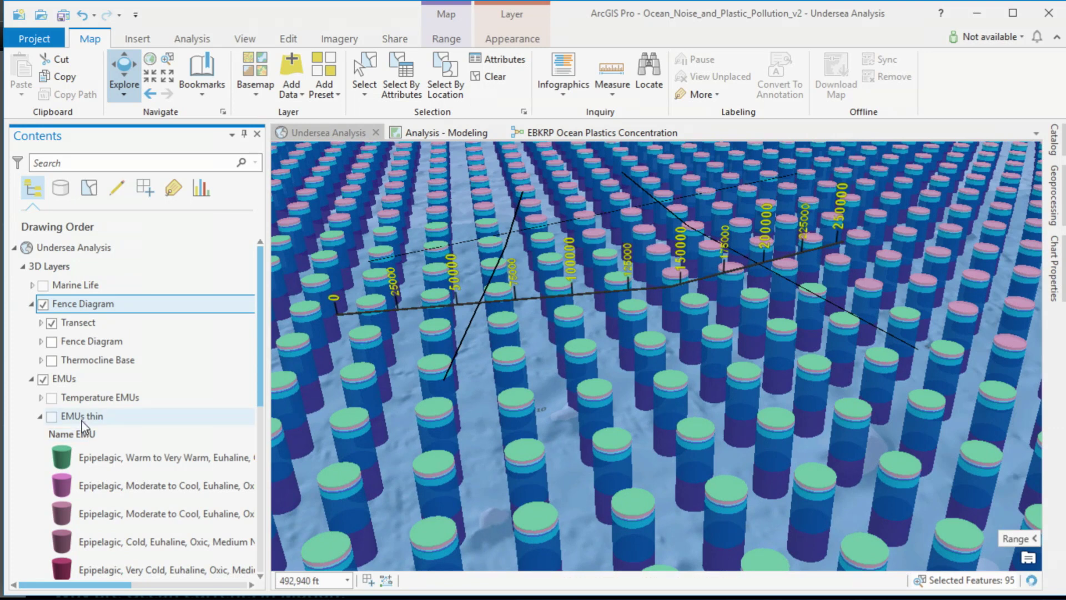
# - Switch on EMUs thin pillars and bring up Geoprocessing's recently used tools
pyautogui.click(52, 416)
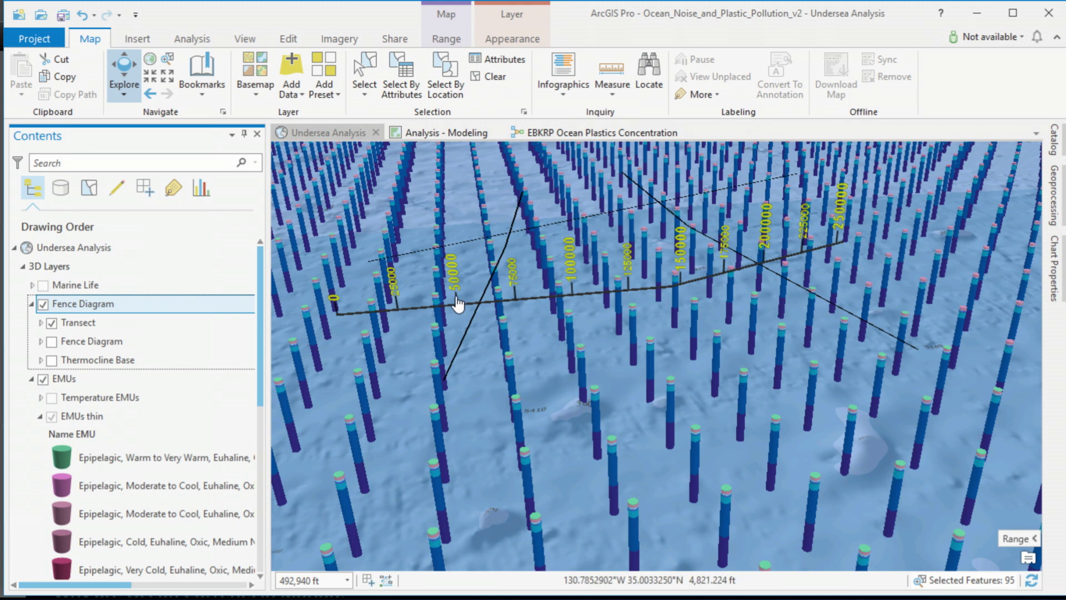
pyautogui.click(1053, 194)
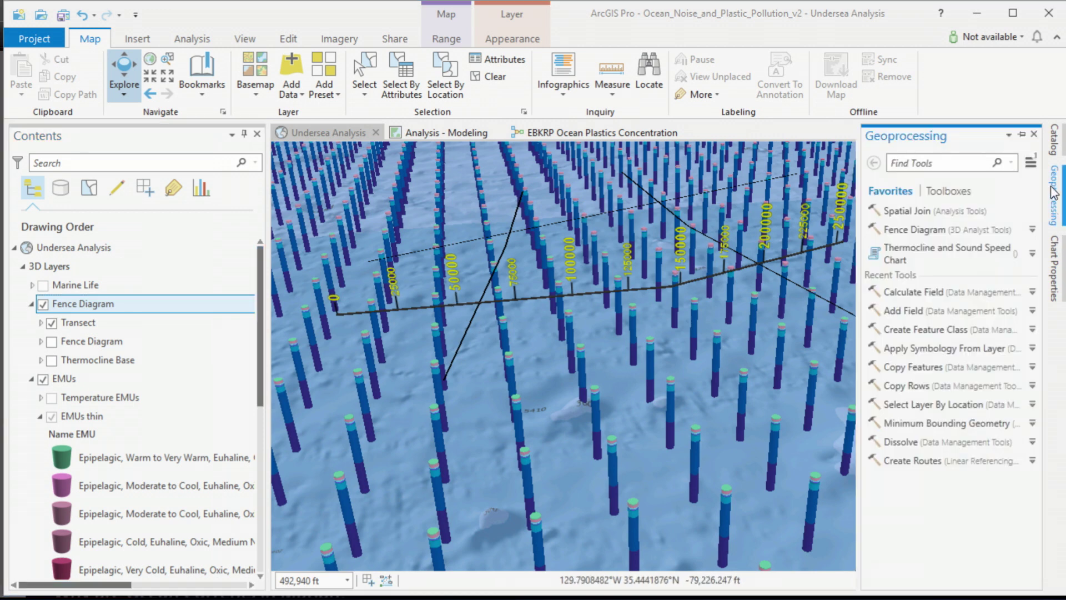
pyautogui.click(1031, 162)
# - Rerun Fence Diagram, show the fence walls, tilt and zoom, and inspect a Cluster 3 pillar
pyautogui.click(966, 203)
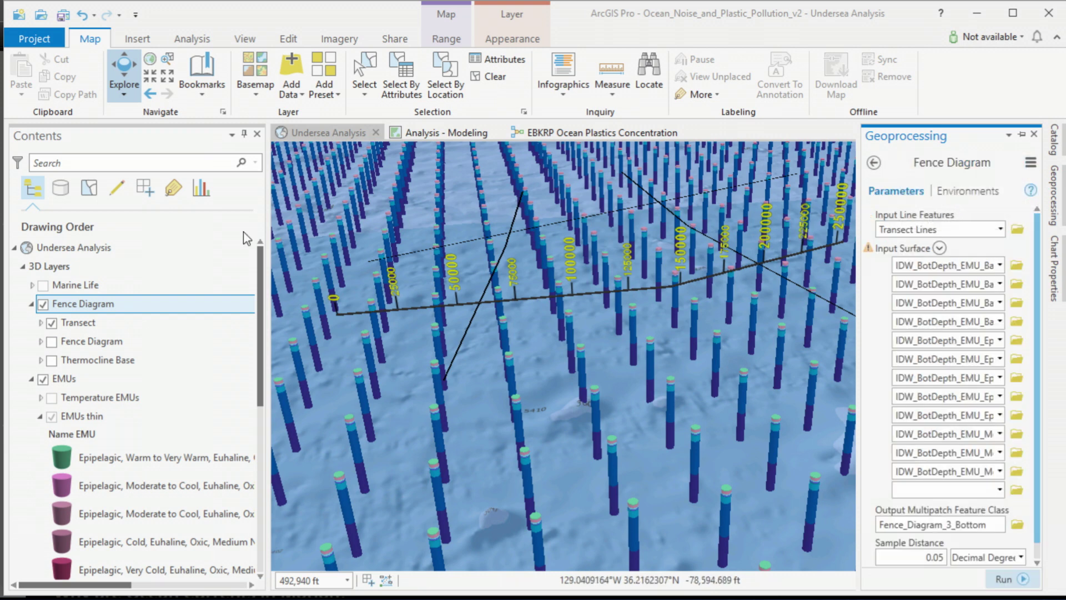
pyautogui.click(53, 342)
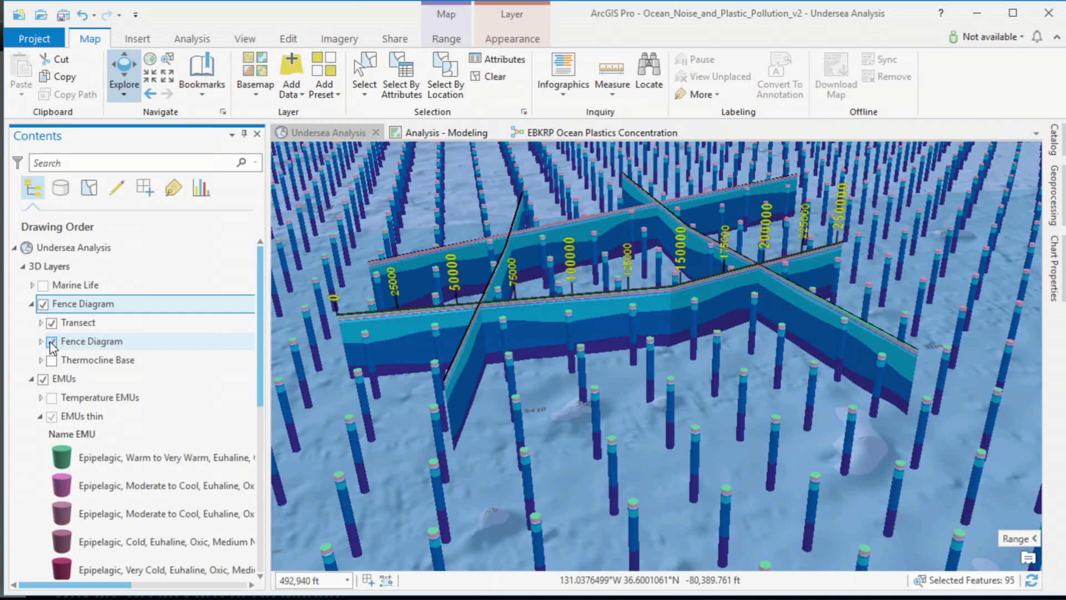
pyautogui.moveTo(522, 408); pyautogui.dragTo(548, 399, button='middle')
pyautogui.scroll(3, 548, 394)
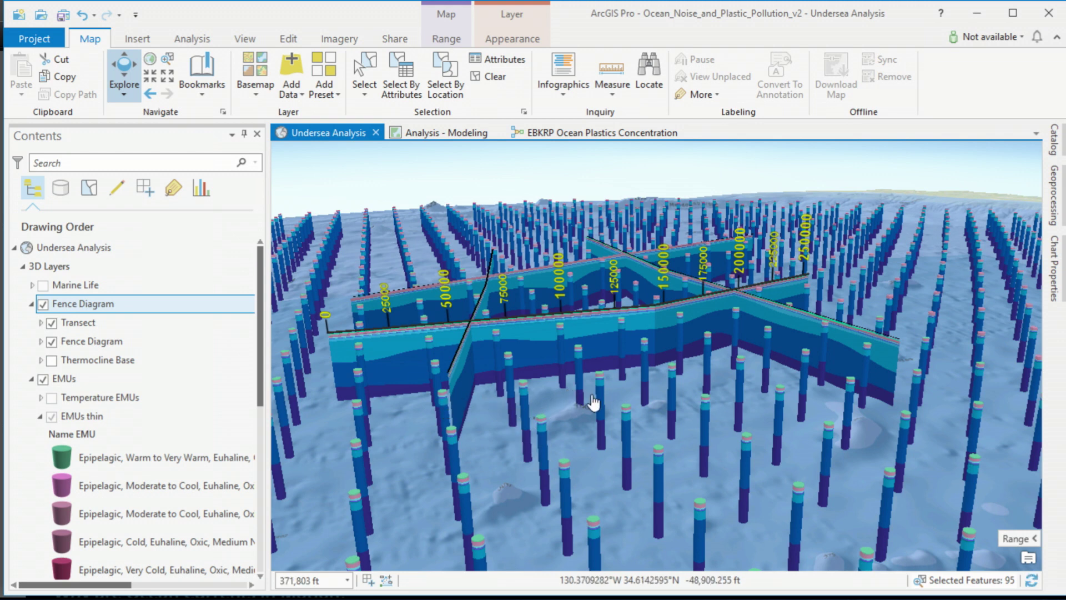
pyautogui.click(603, 415)
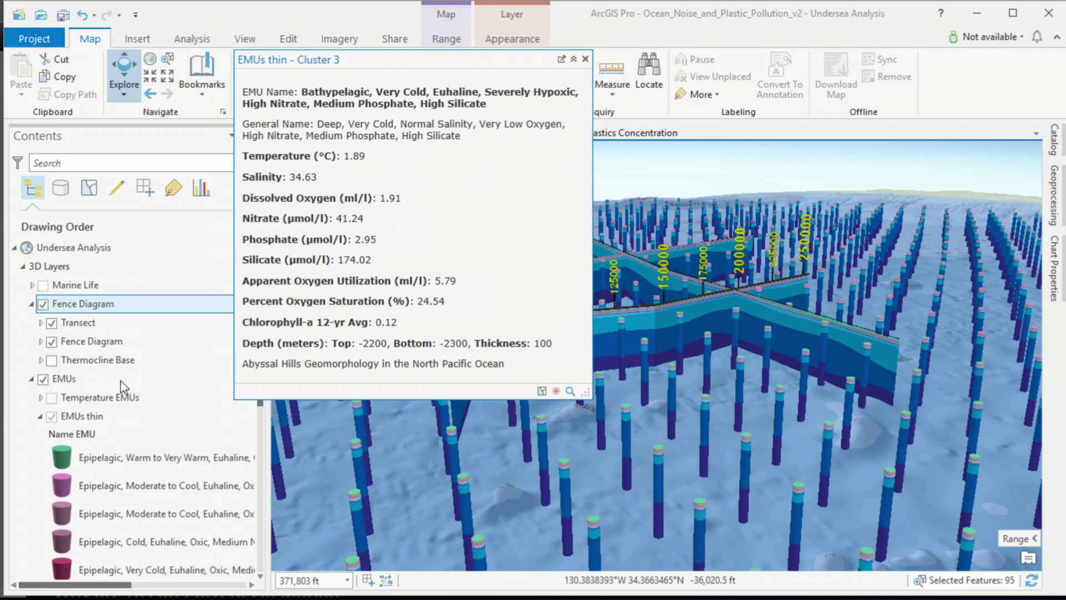
# - Show Temperature EMUs, open and dock the Salinity by Depth chart, then close it
pyautogui.click(52, 399)
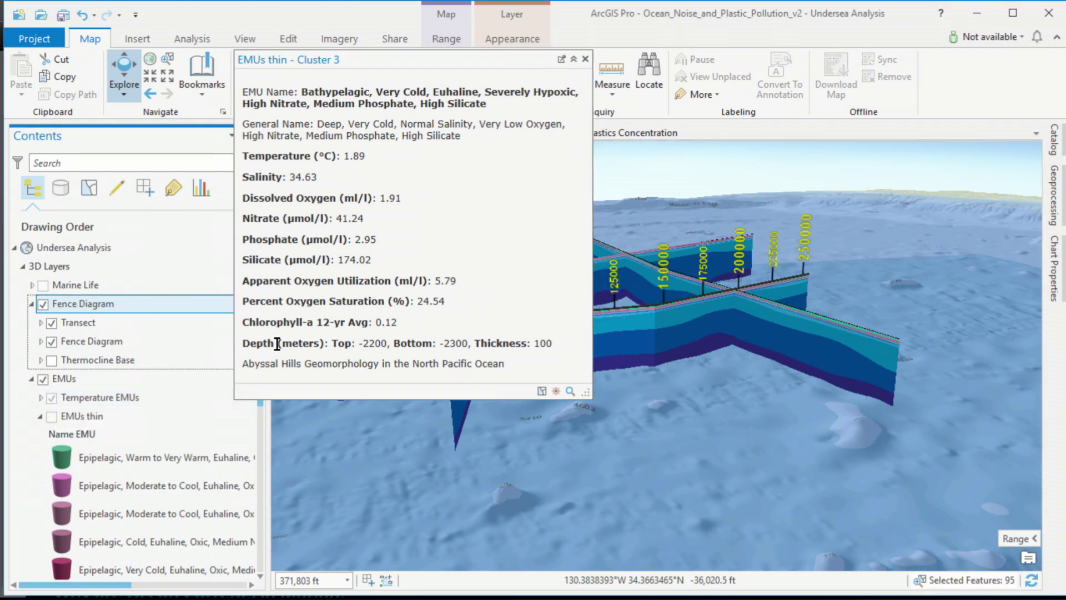
pyautogui.click(585, 59)
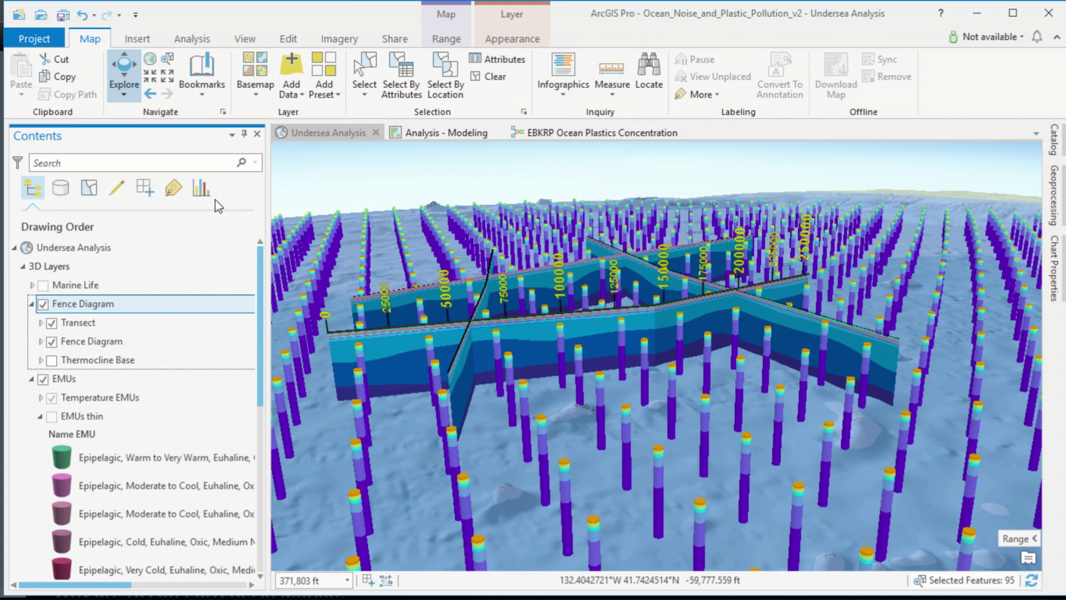
pyautogui.click(201, 188)
pyautogui.doubleClick(109, 493)
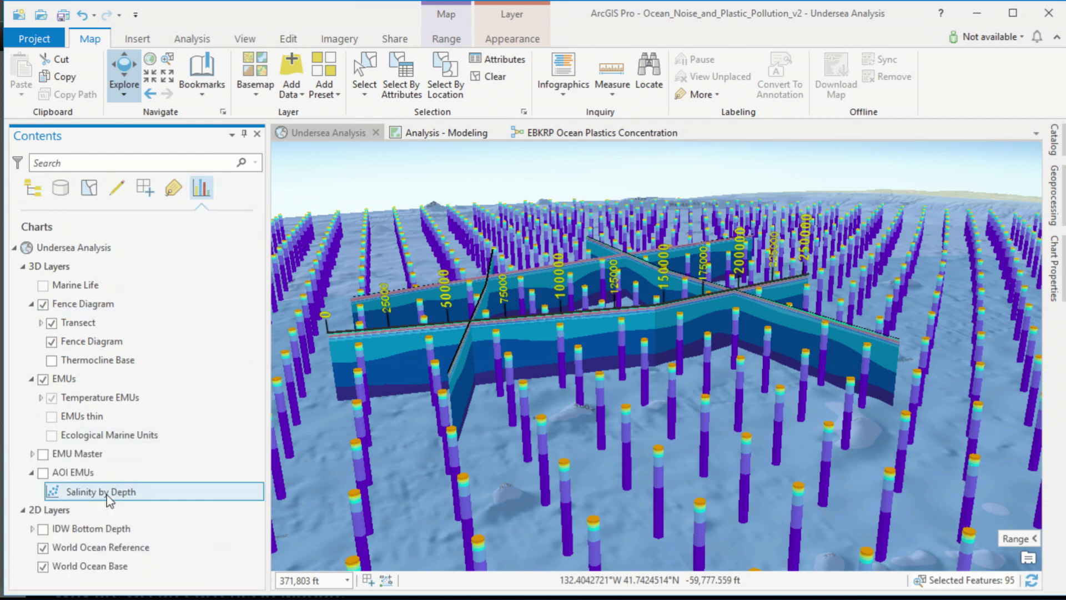
pyautogui.moveTo(345, 364)
pyautogui.mouseDown()
pyautogui.moveTo(695, 257)
pyautogui.moveTo(691, 239)
pyautogui.mouseUp()
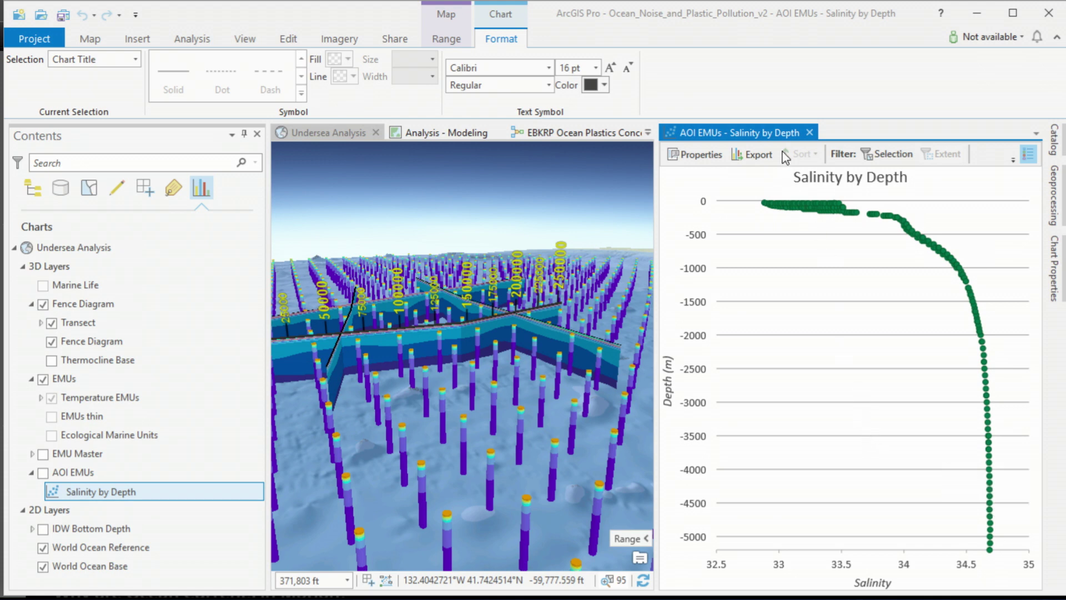
pyautogui.click(810, 132)
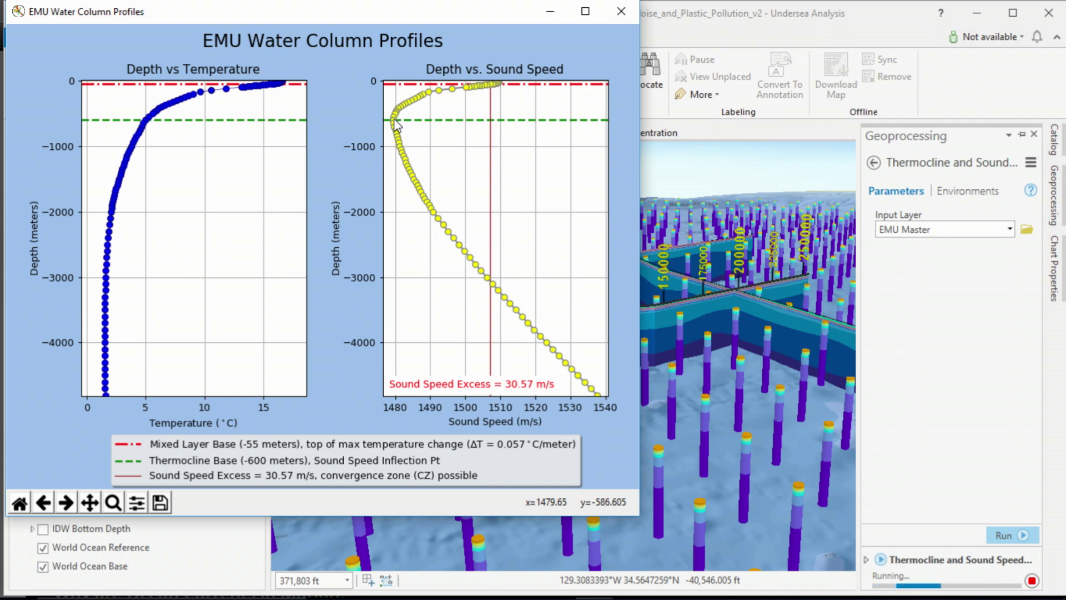
# - Close the EMU Water Column Profiles plot after the Thermocline and Sound Speed run
pyautogui.click(613, 15)
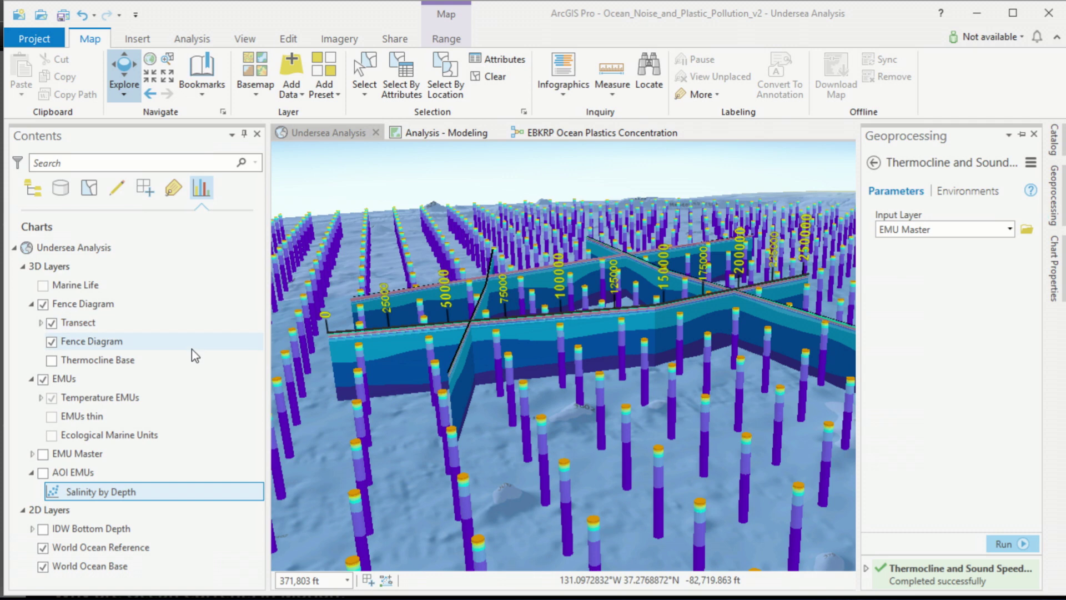
# - Show the Thermocline Base layer and orbit the scene to view its surface
pyautogui.click(51, 361)
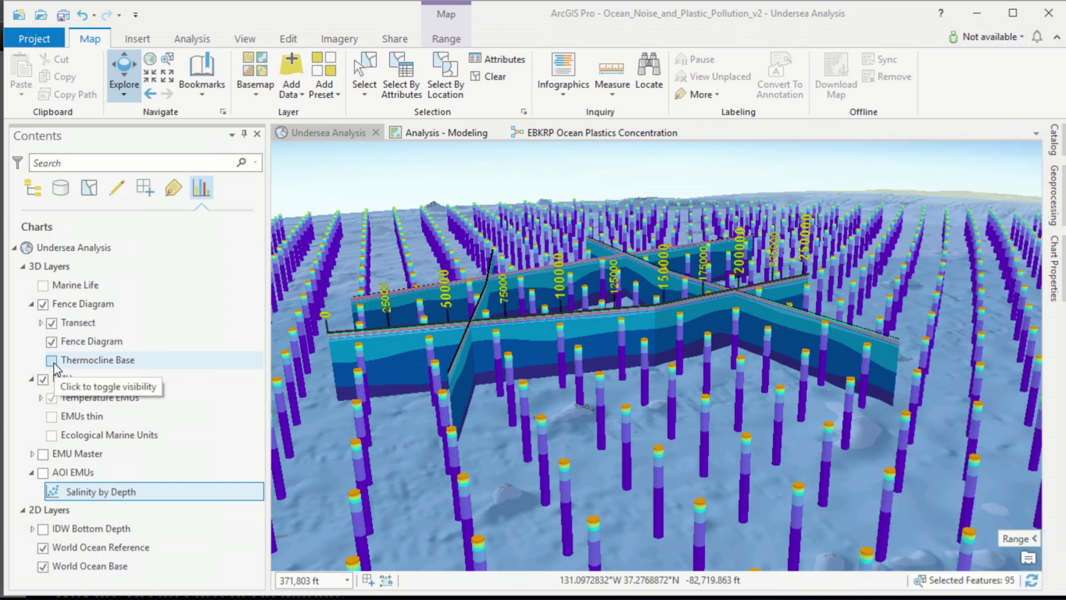
pyautogui.moveTo(699, 414); pyautogui.dragTo(730, 404, button='middle')
pyautogui.scroll(3, 730, 405)
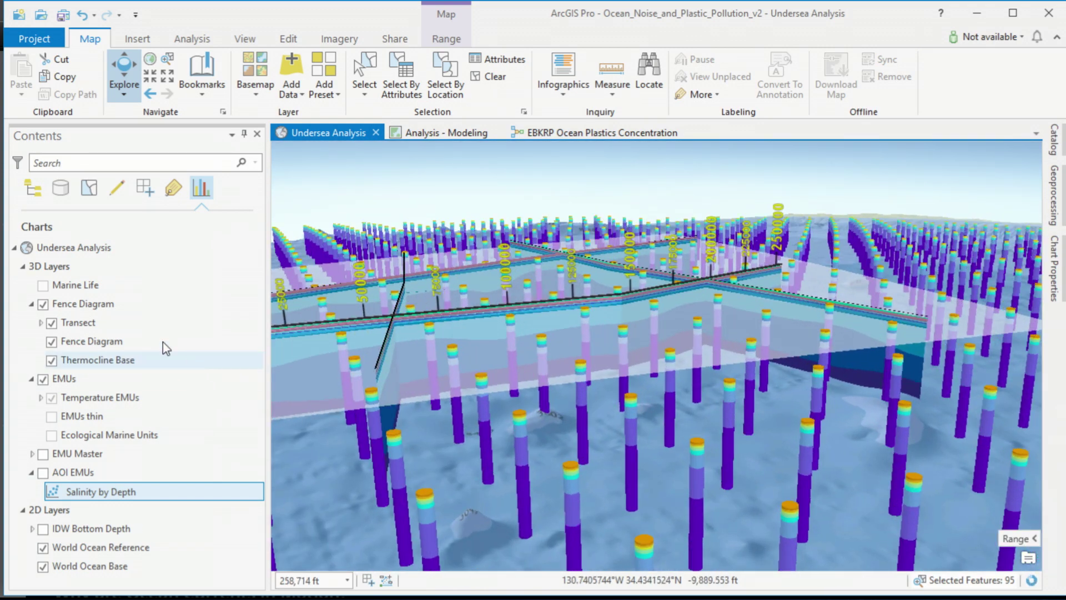
# - Turn on Marine Life, go to its bookmark, and switch to the Analysis - Modeling map
pyautogui.click(43, 285)
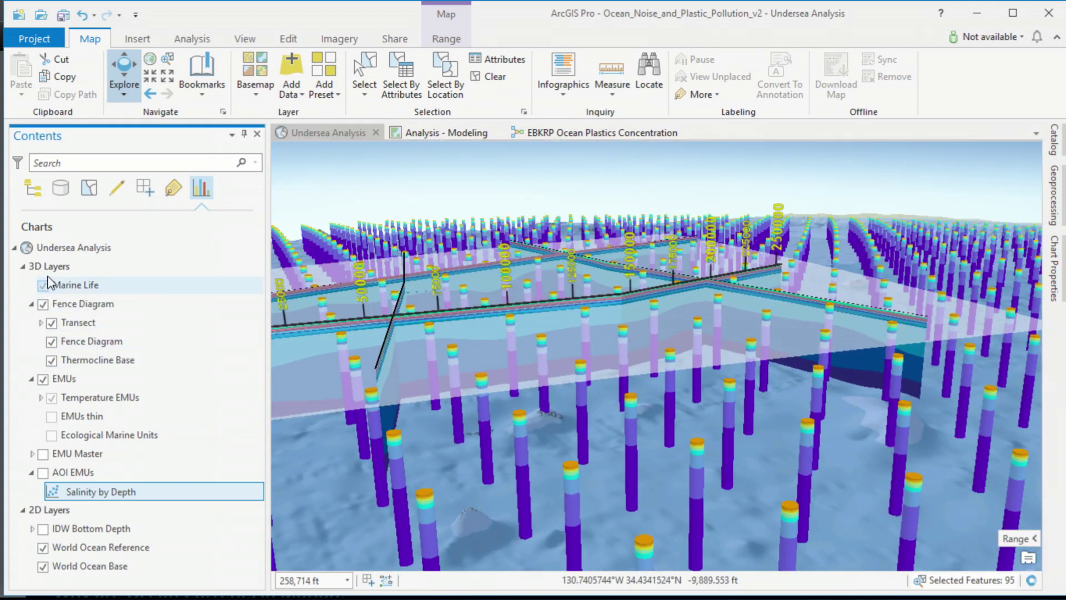
pyautogui.click(198, 85)
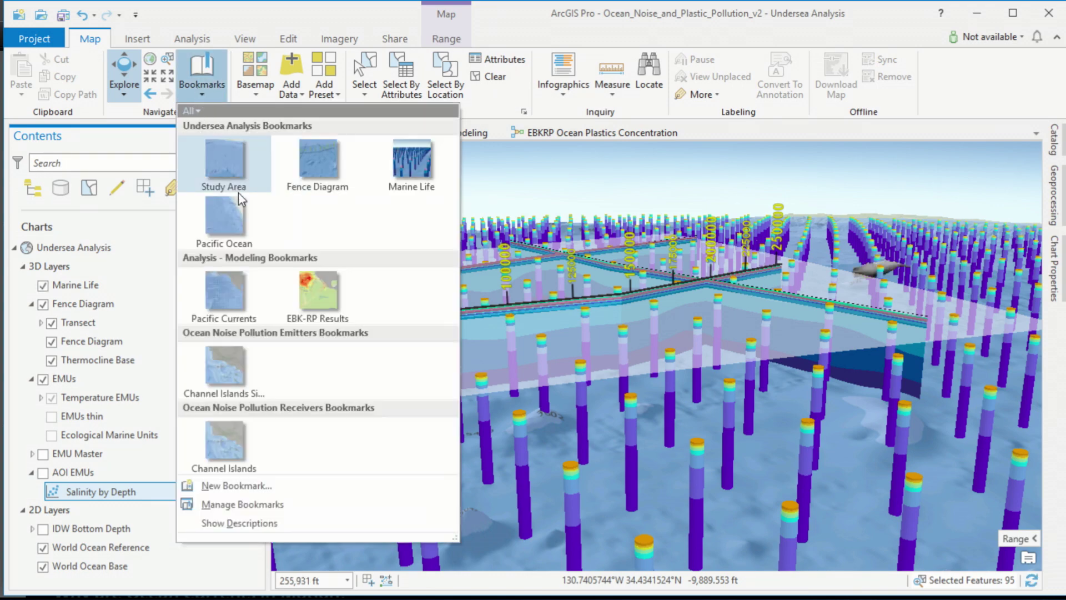
pyautogui.click(409, 166)
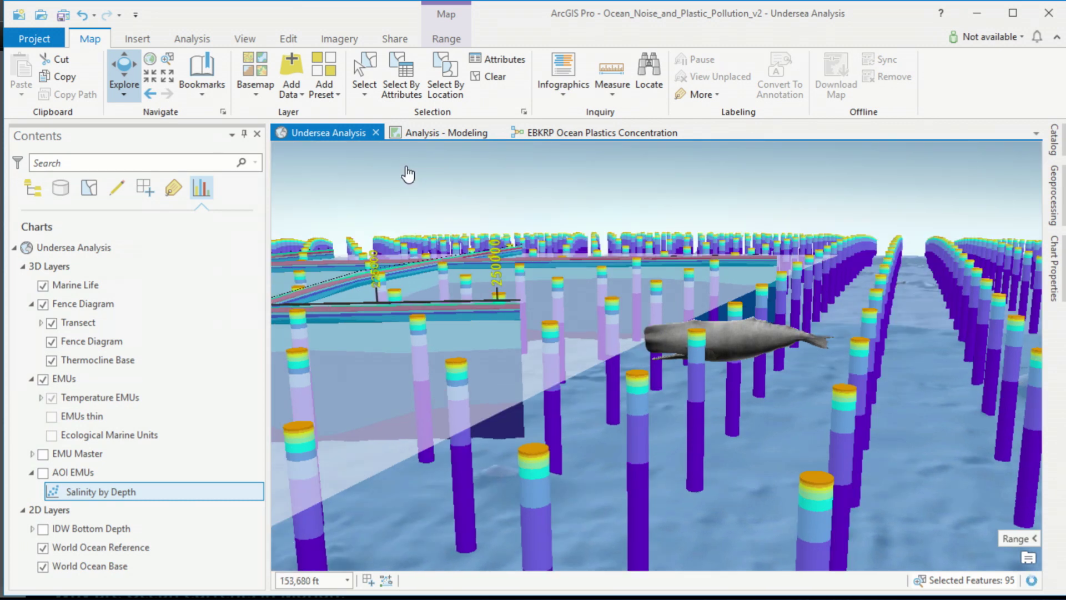
pyautogui.click(436, 133)
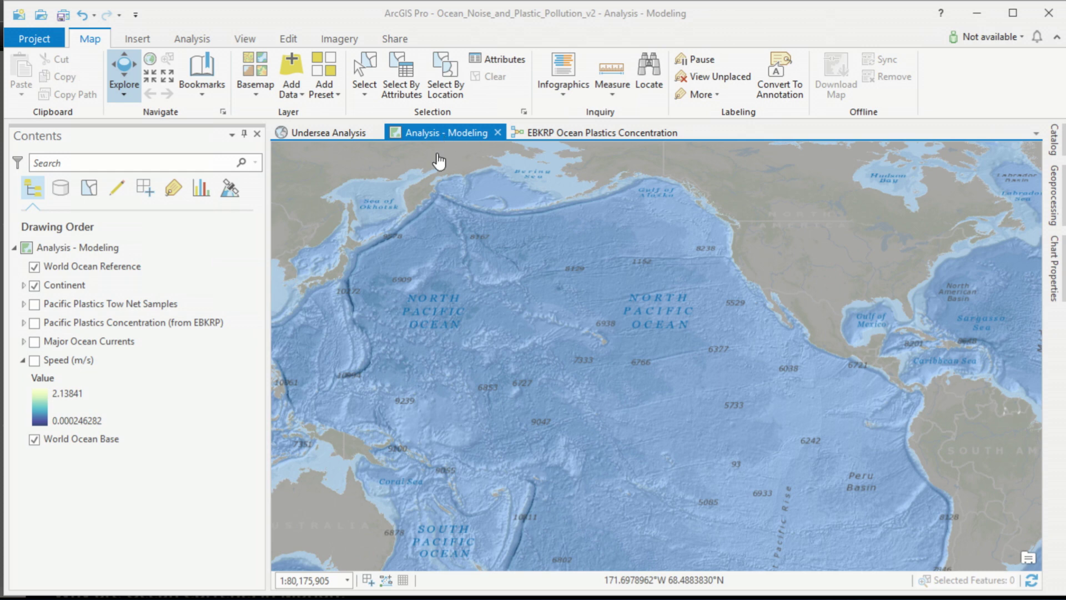
# - Turn on Major Ocean Currents and Speed (m/s), then go to the EBK-RP Results bookmark
pyautogui.click(34, 341)
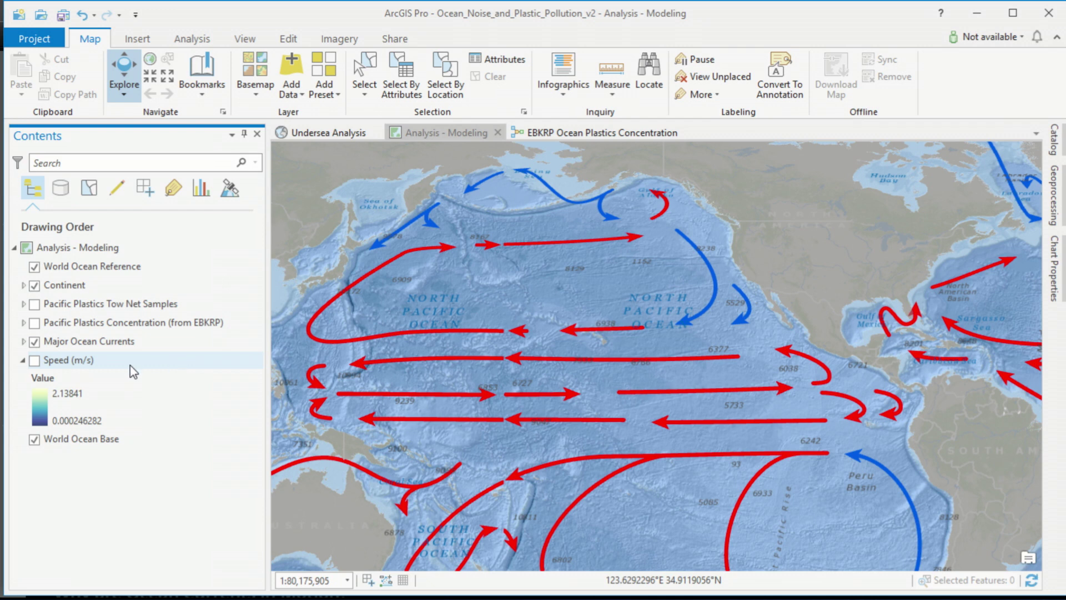
pyautogui.click(35, 362)
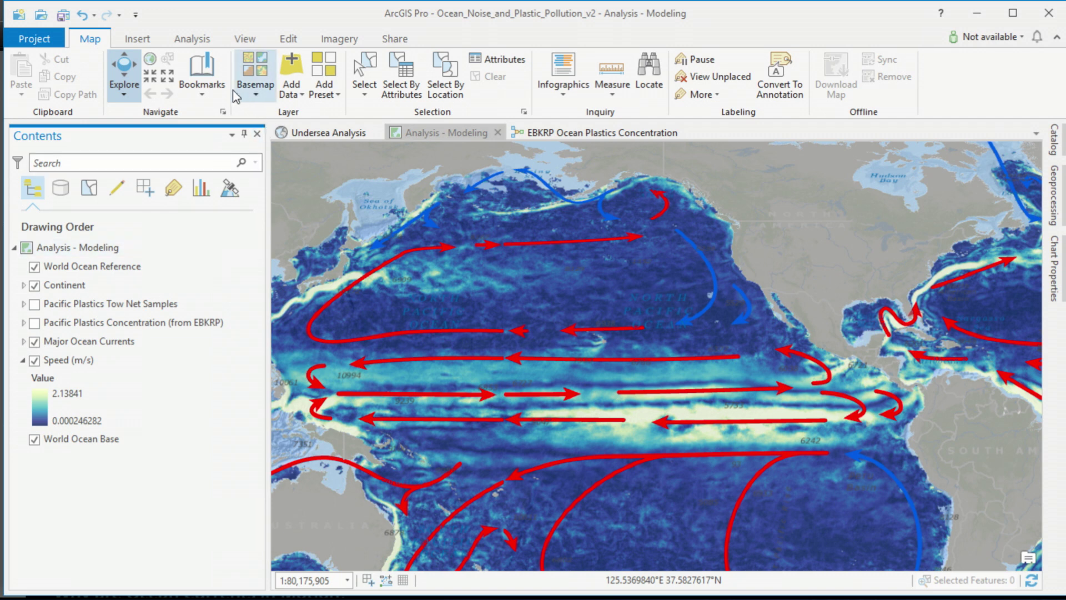
pyautogui.click(209, 89)
pyautogui.click(318, 166)
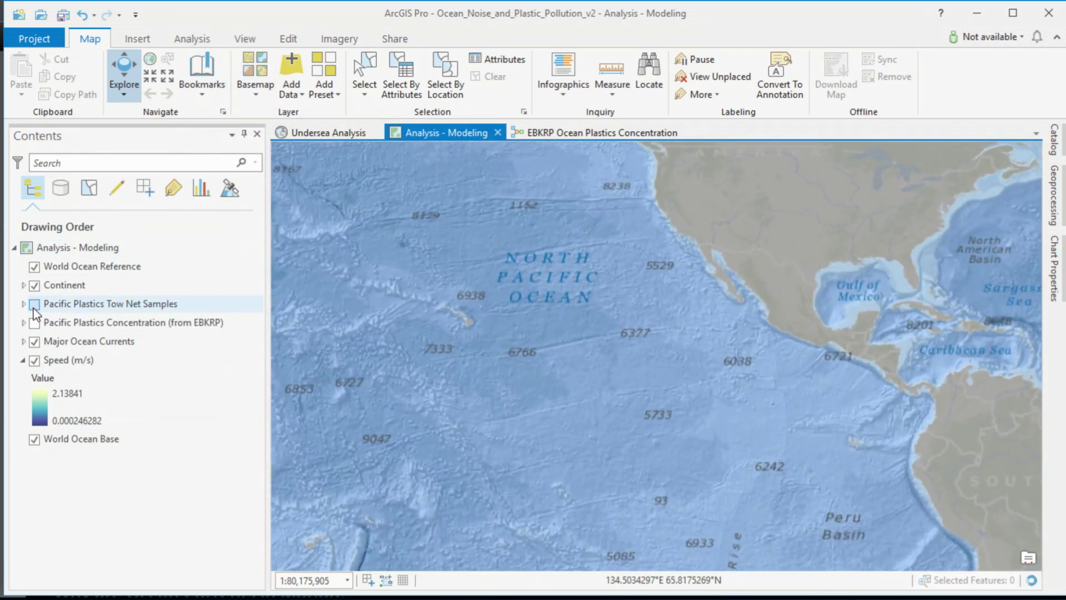
# - Show Pacific Plastics Tow Net Samples with legend and the EBKRP concentration surface over the North Pacific
pyautogui.click(34, 305)
pyautogui.click(23, 304)
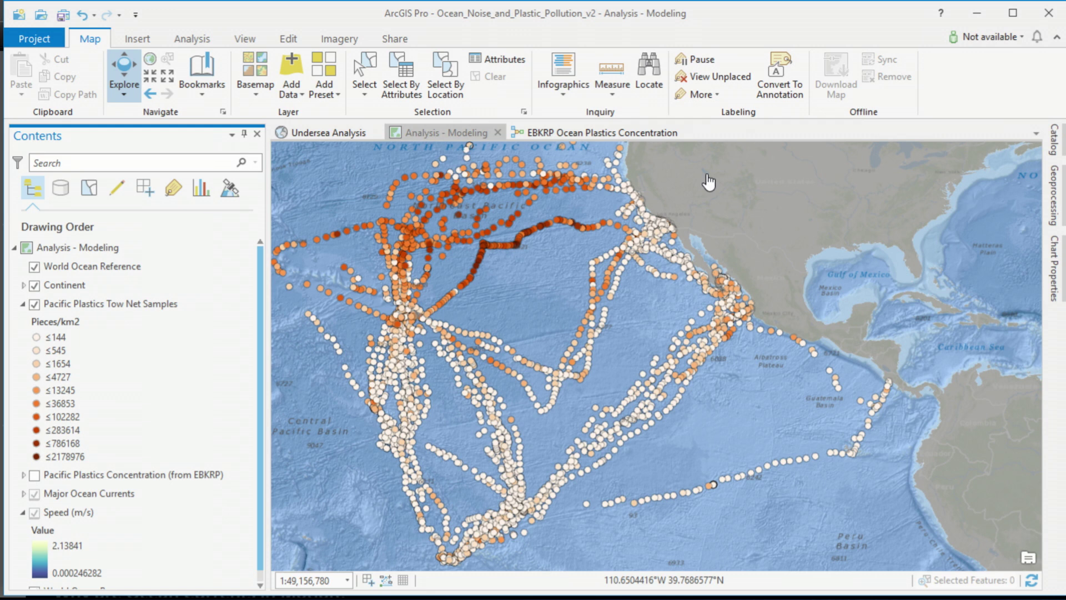
pyautogui.click(618, 136)
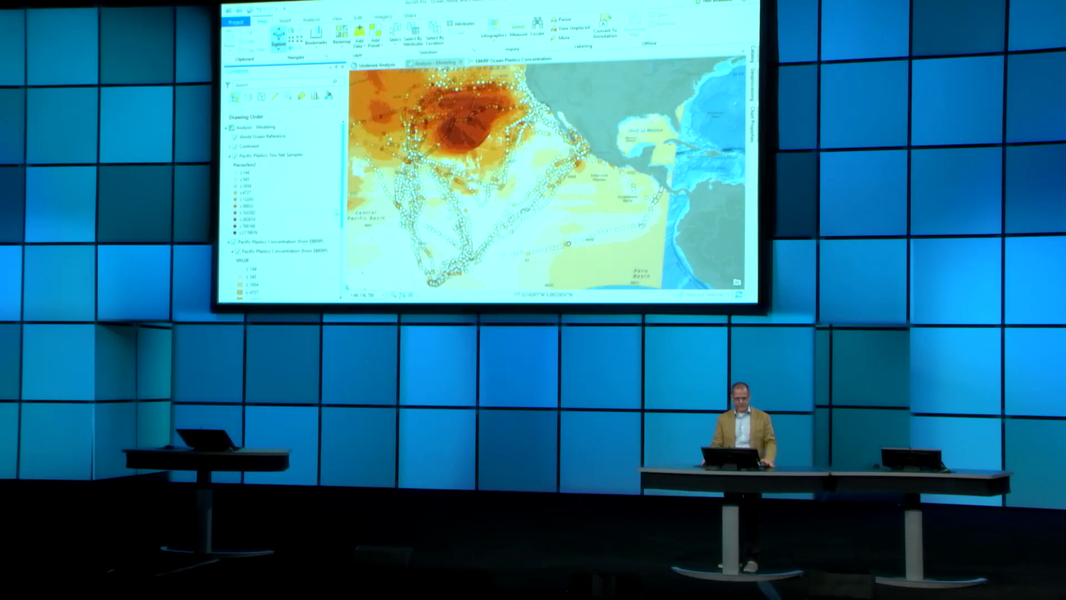
pyautogui.scroll(3, 460, 131)
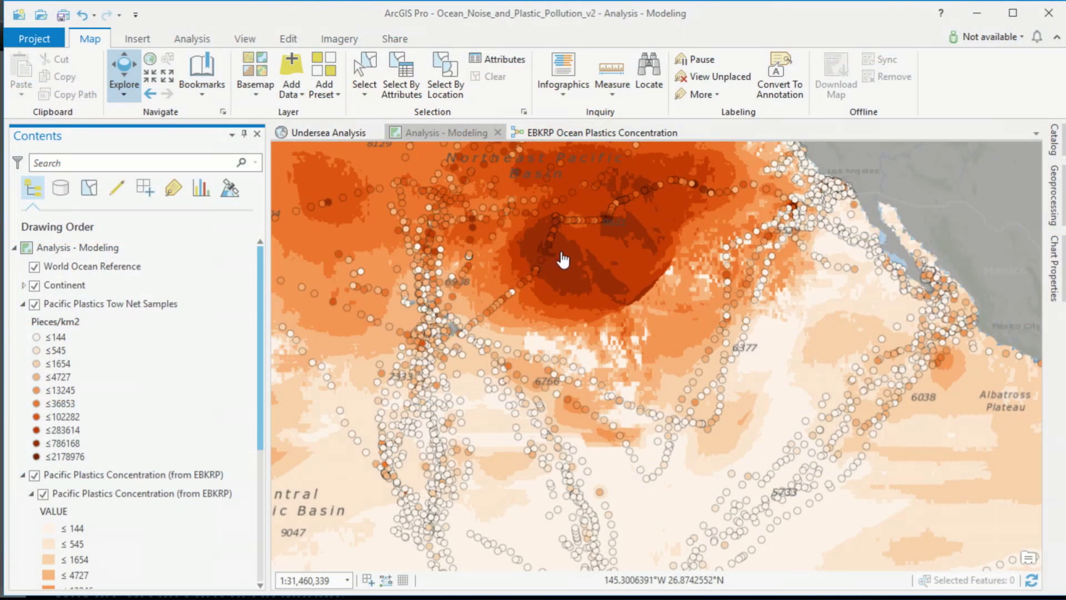
pyautogui.scroll(-1, 235, 352)
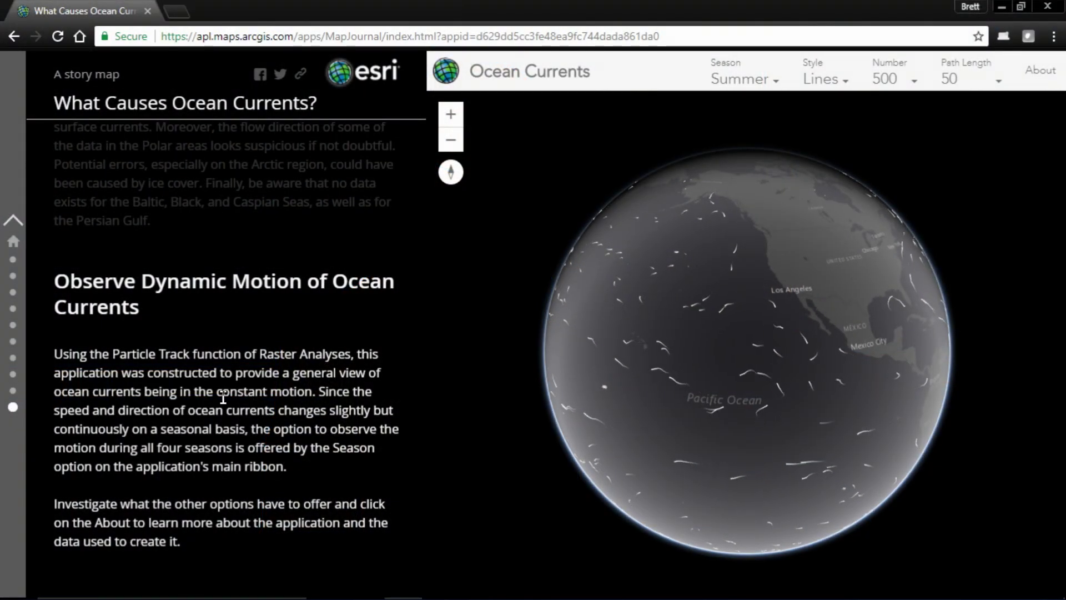
# - Go to Track an Ocean Current Yourself and drop a particle off North America's west coast
pyautogui.click(12, 390)
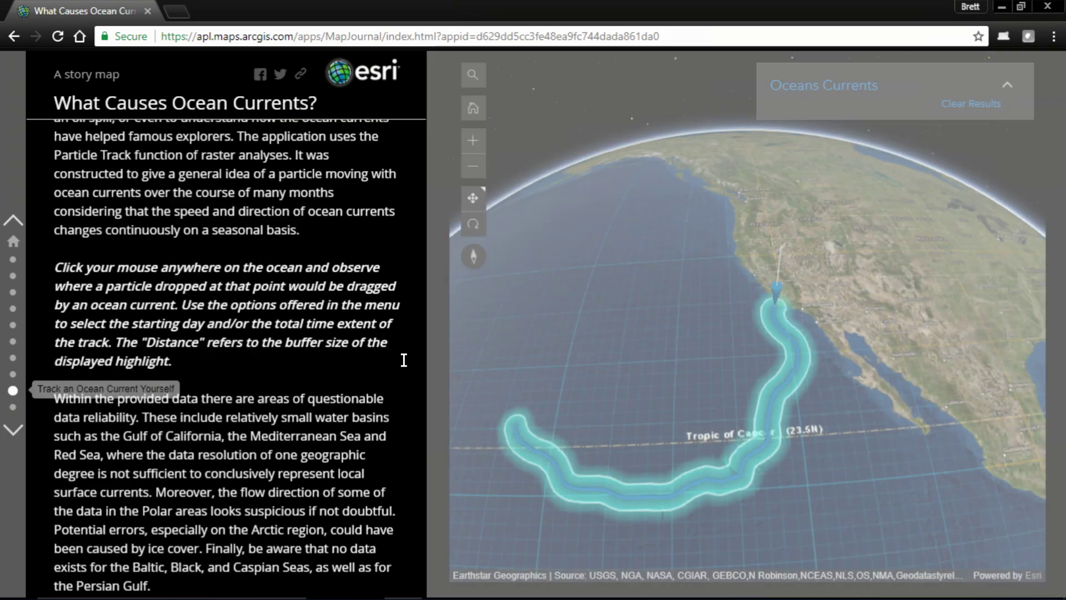
pyautogui.click(757, 302)
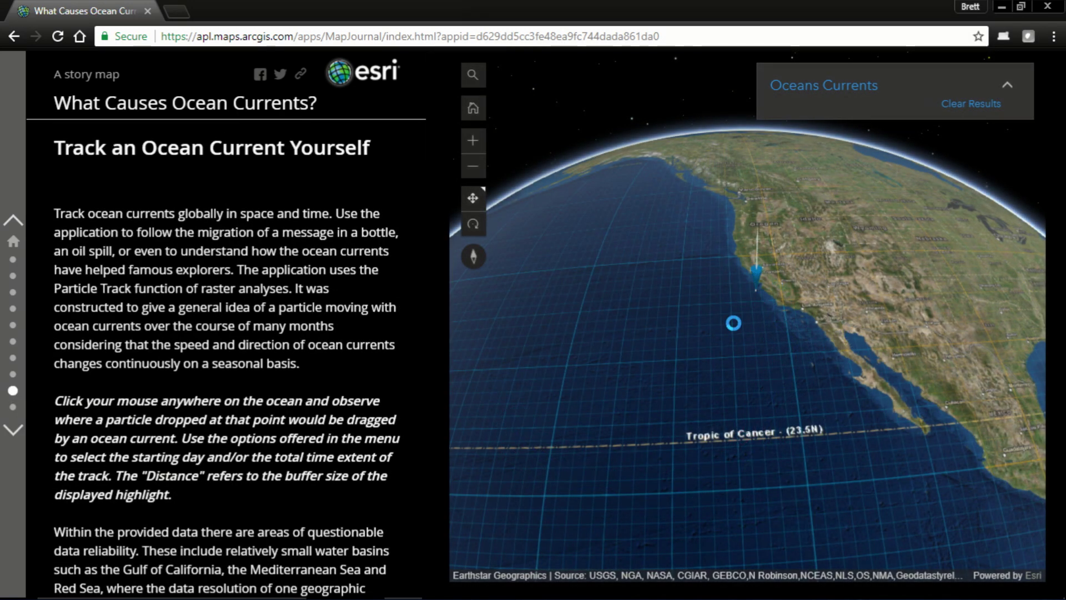